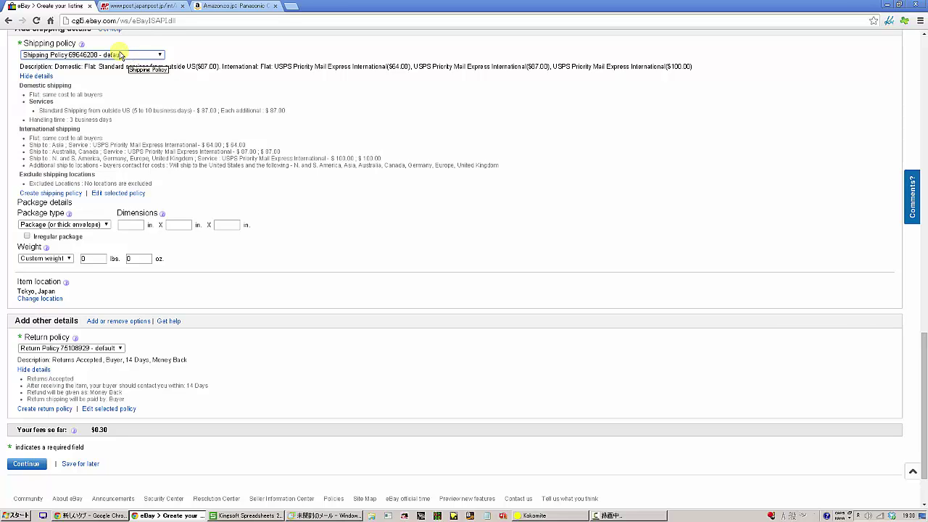
Start creating a new shipping policy and enter ems as the policy name
{"action": "left_click", "coordinate": [120, 56]}
{"action": "left_click", "coordinate": [127, 65]}
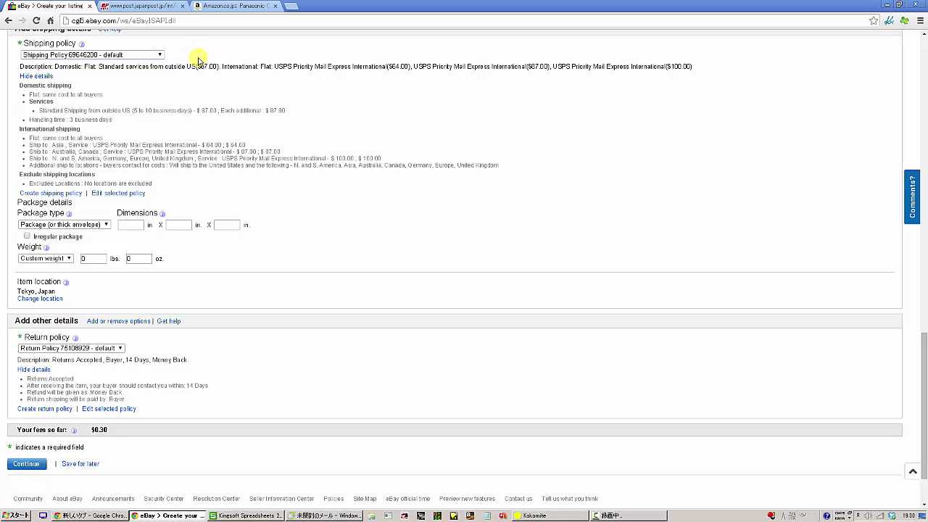
{"action": "left_click", "coordinate": [34, 196]}
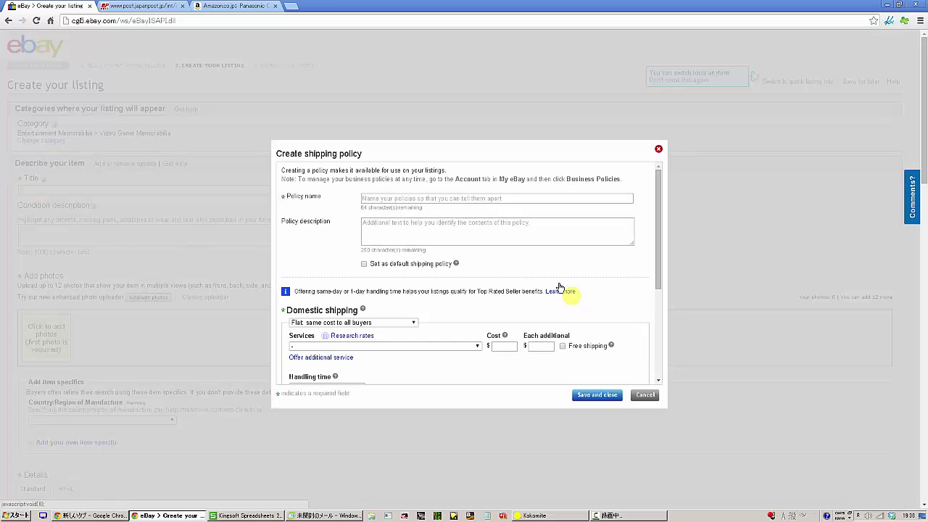
{"action": "left_click", "coordinate": [370, 198]}
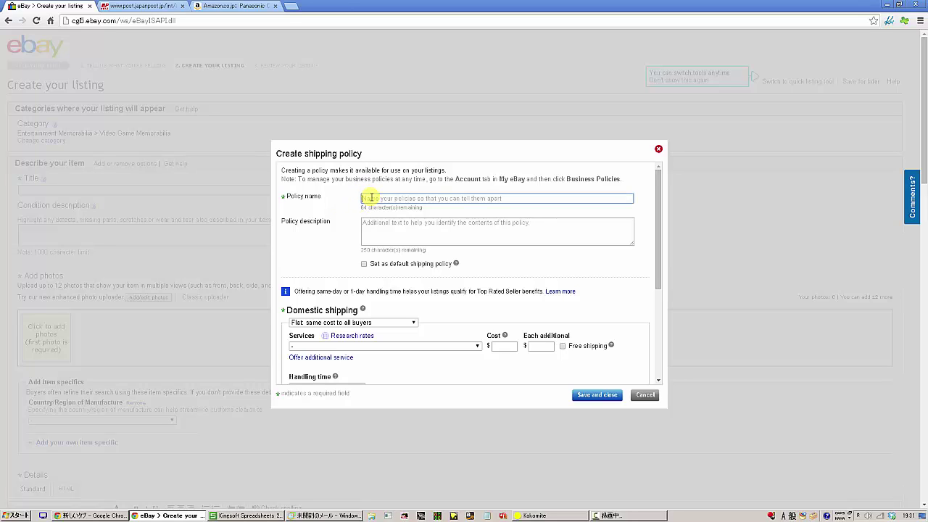
{"action": "type", "text": "ems"}
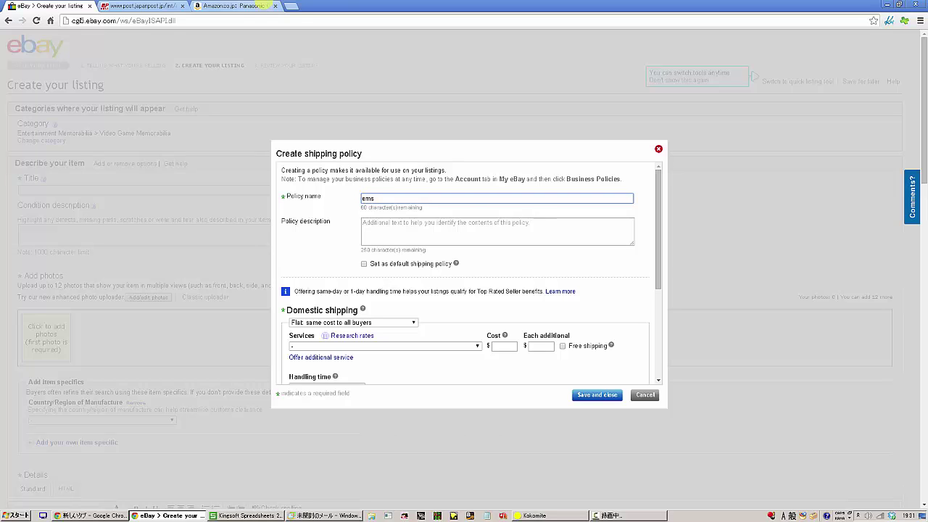
Check the stereo's shipping weight on its Amazon product page and extend the policy name to "ems 5kg"
{"action": "left_click", "coordinate": [217, 6]}
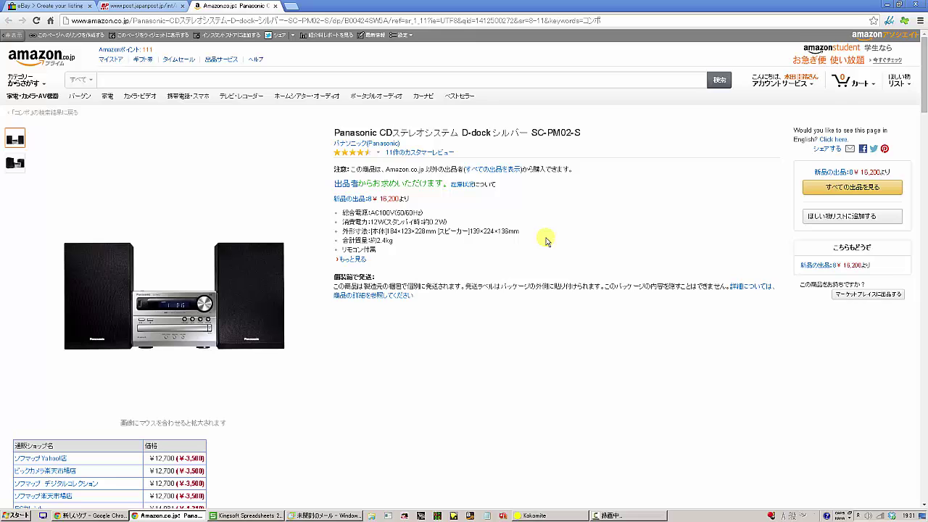
{"action": "scroll", "coordinate": [486, 299], "scroll_direction": "down", "scroll_amount": 15}
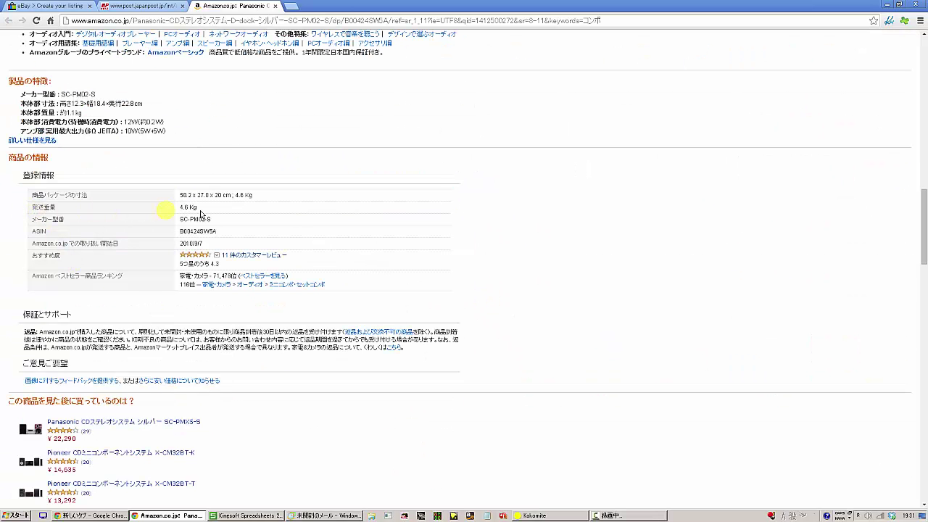
{"action": "left_click", "coordinate": [66, 7]}
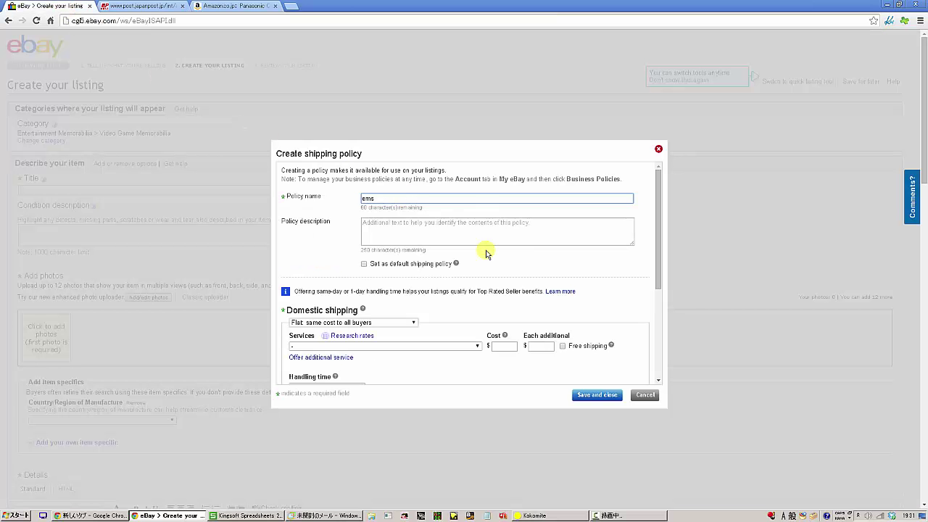
{"action": "type", "text": "5kg"}
{"action": "left_click", "coordinate": [327, 304]}
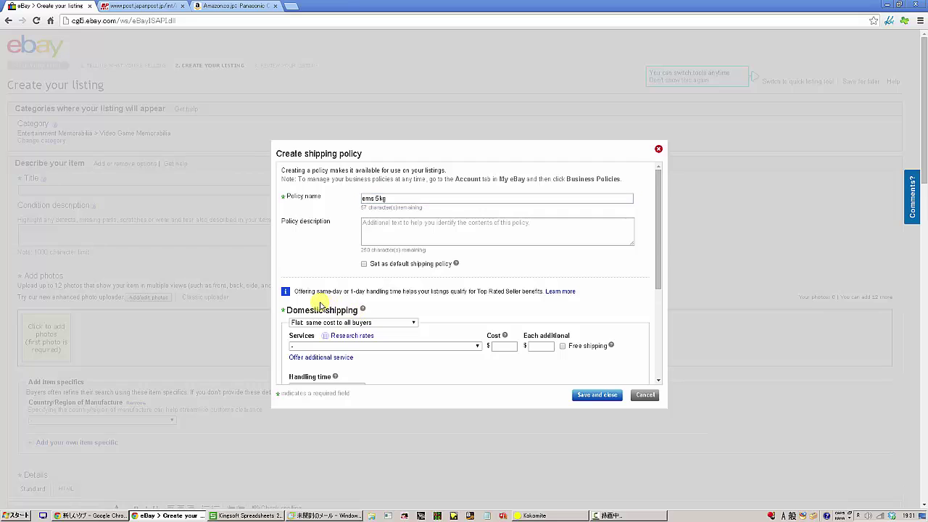
Set the domestic shipping service to Standard Shipping from outside US (5 to 10 business days)
{"action": "scroll", "coordinate": [322, 297], "scroll_direction": "down", "scroll_amount": 5}
{"action": "scroll", "coordinate": [309, 299], "scroll_direction": "up", "scroll_amount": 5}
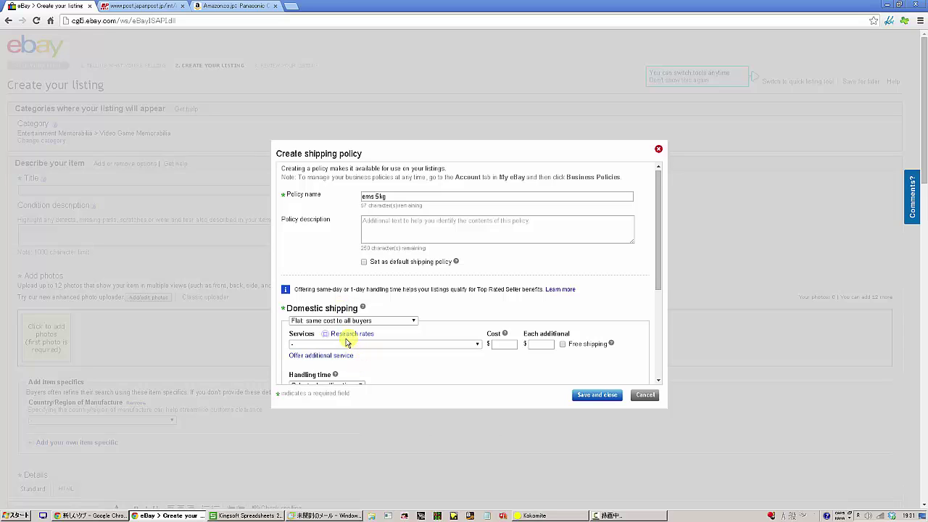
{"action": "left_click", "coordinate": [406, 344]}
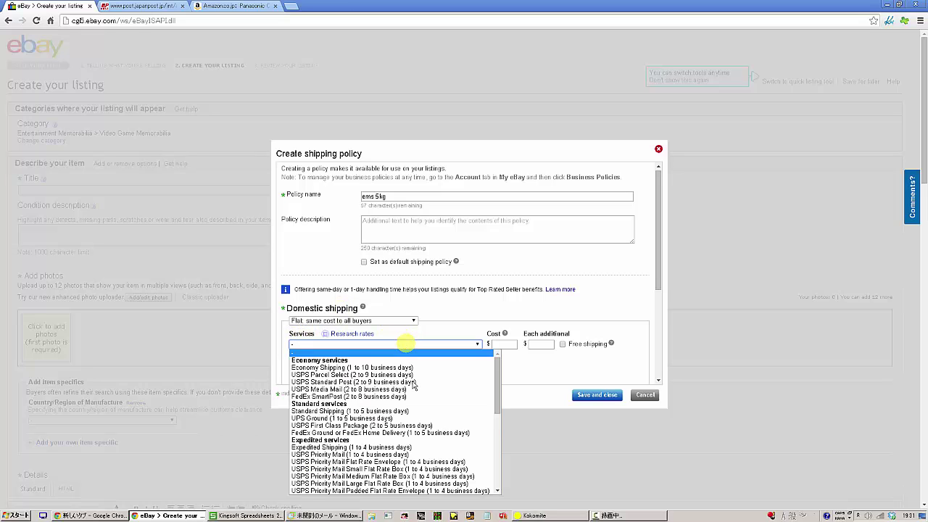
{"action": "scroll", "coordinate": [408, 391], "scroll_direction": "down", "scroll_amount": 5}
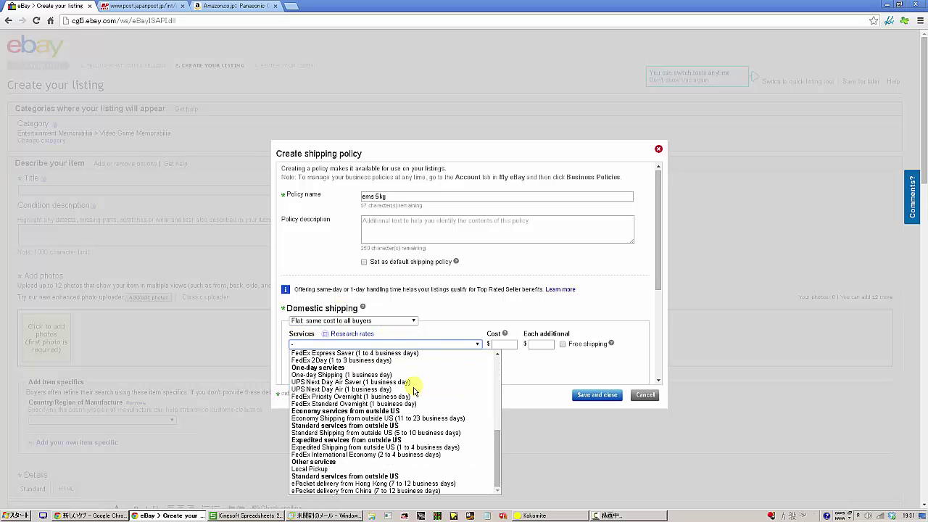
{"action": "left_click", "coordinate": [337, 433]}
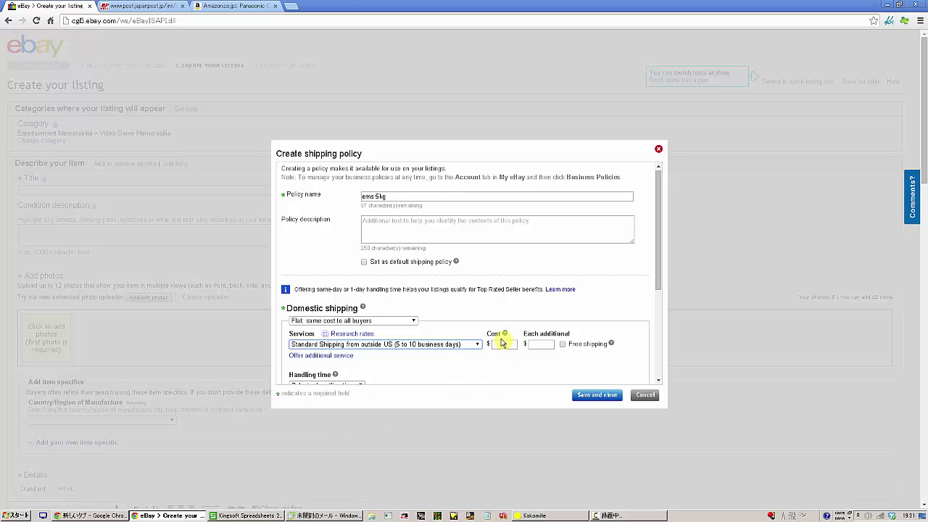
Look up the 5 kg EMS rate for America in the Japan Post charges PDF and set the domestic cost to $82
{"action": "left_click", "coordinate": [113, 8]}
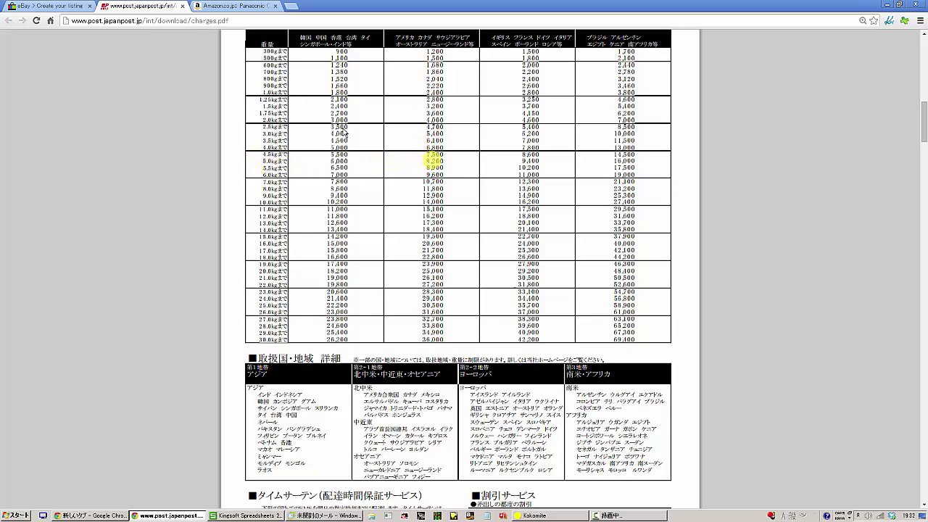
{"action": "left_click", "coordinate": [43, 6]}
{"action": "left_click", "coordinate": [501, 344]}
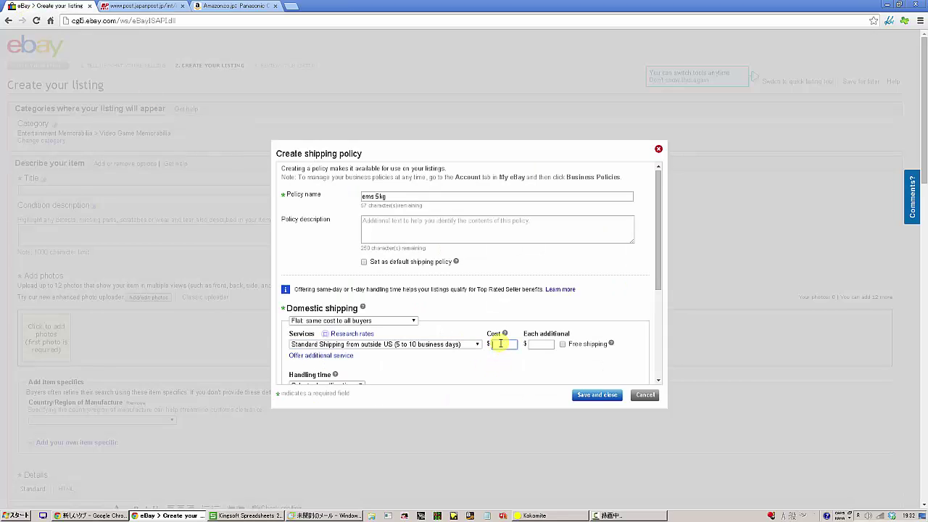
{"action": "type", "text": "62"}
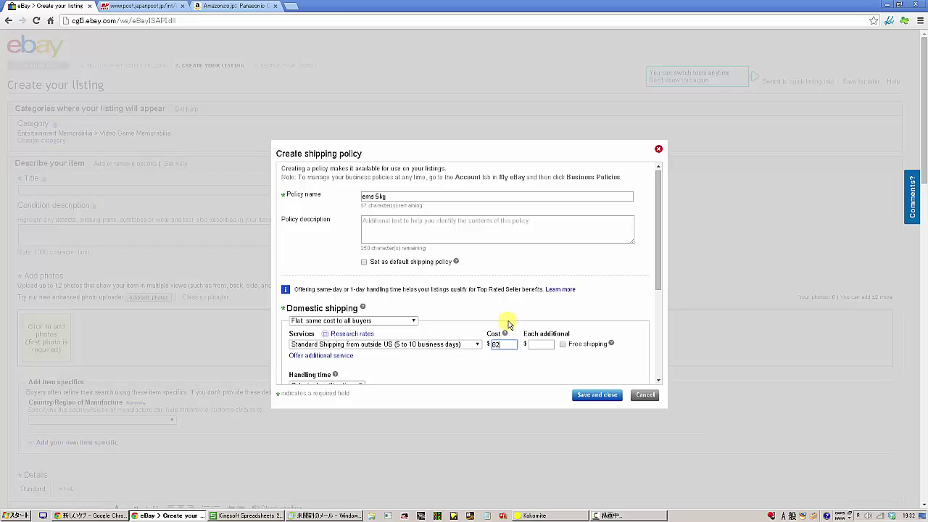
{"action": "left_click", "coordinate": [525, 319]}
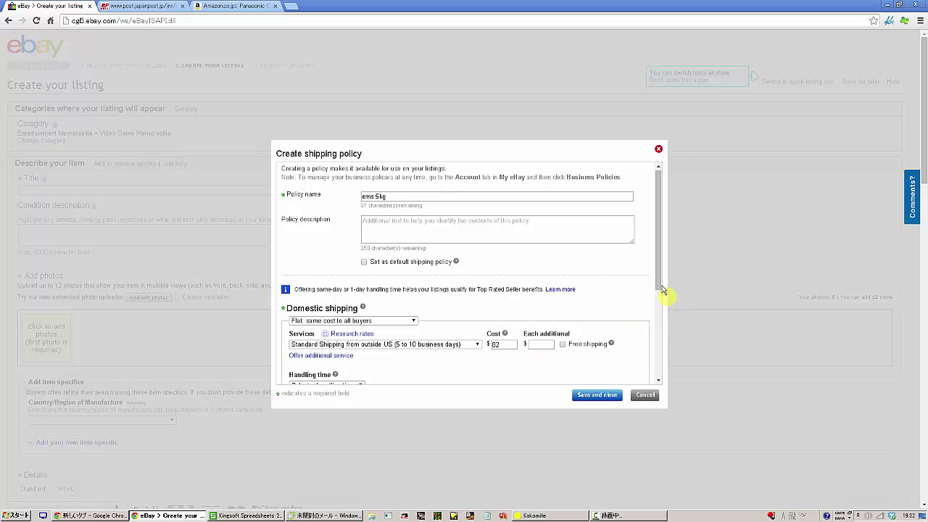
Set the domestic handling time to 5 business days
{"action": "left_click_drag", "start_coordinate": [658, 290], "coordinate": [660, 353]}
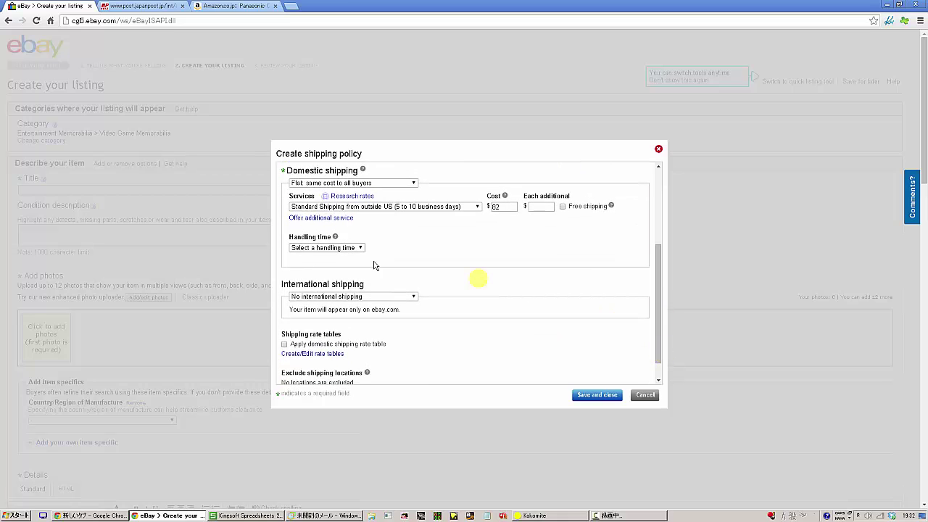
{"action": "left_click", "coordinate": [313, 248]}
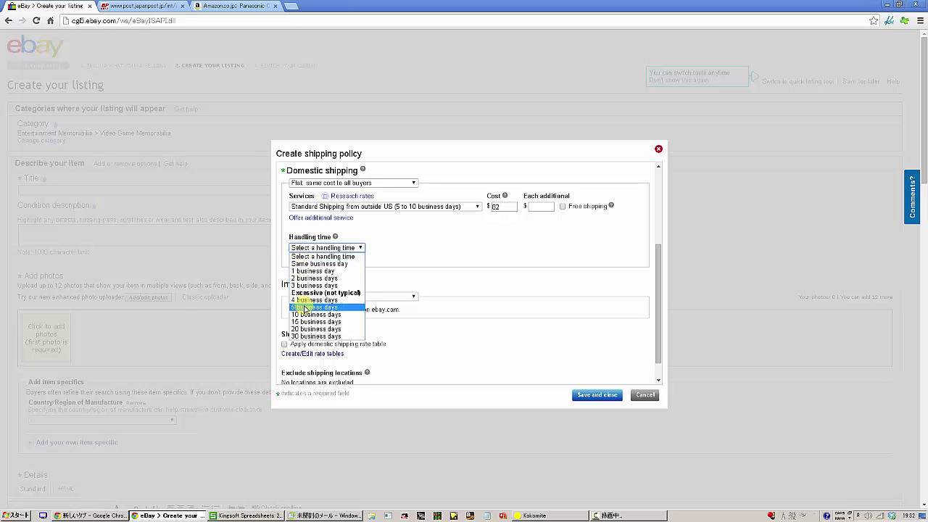
{"action": "left_click", "coordinate": [305, 307]}
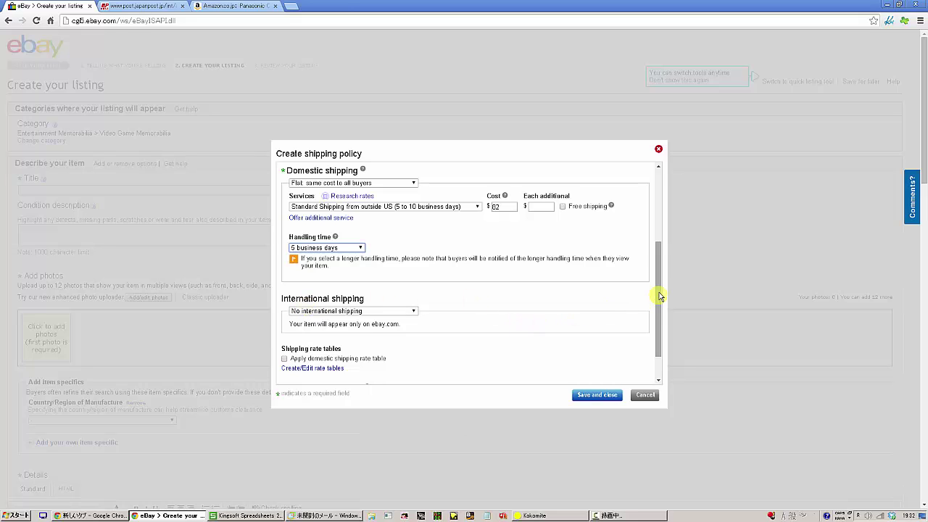
Set international shipping to Flat: same cost to all buyers
{"action": "left_click_drag", "start_coordinate": [656, 295], "coordinate": [656, 311]}
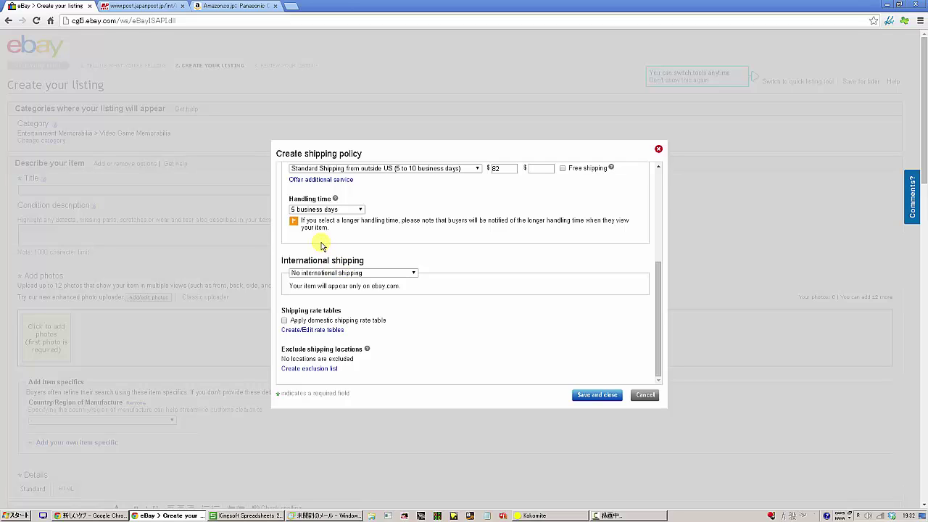
{"action": "left_click", "coordinate": [328, 272]}
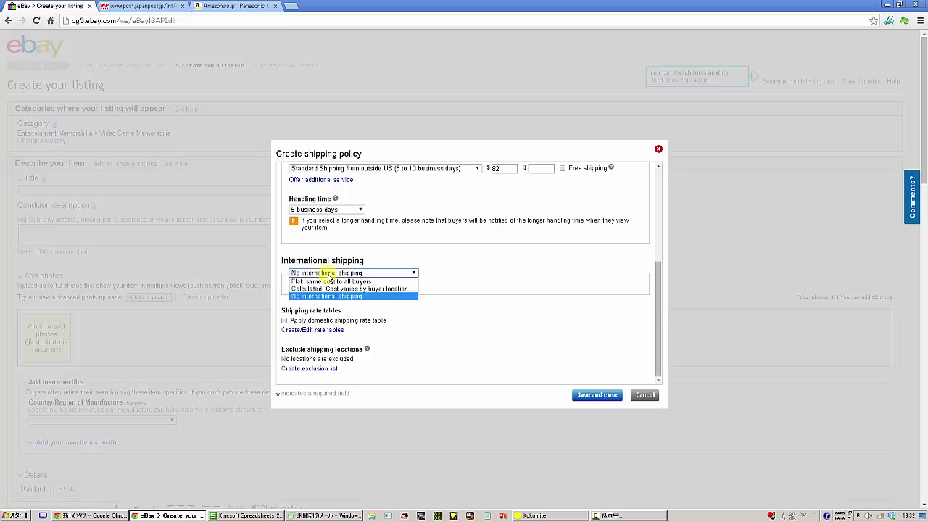
{"action": "left_click", "coordinate": [328, 274]}
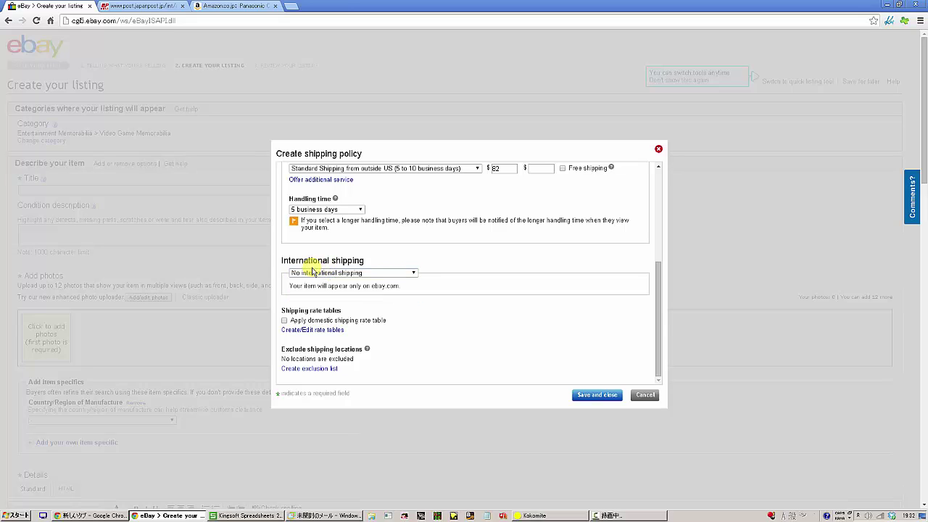
{"action": "left_click", "coordinate": [311, 275]}
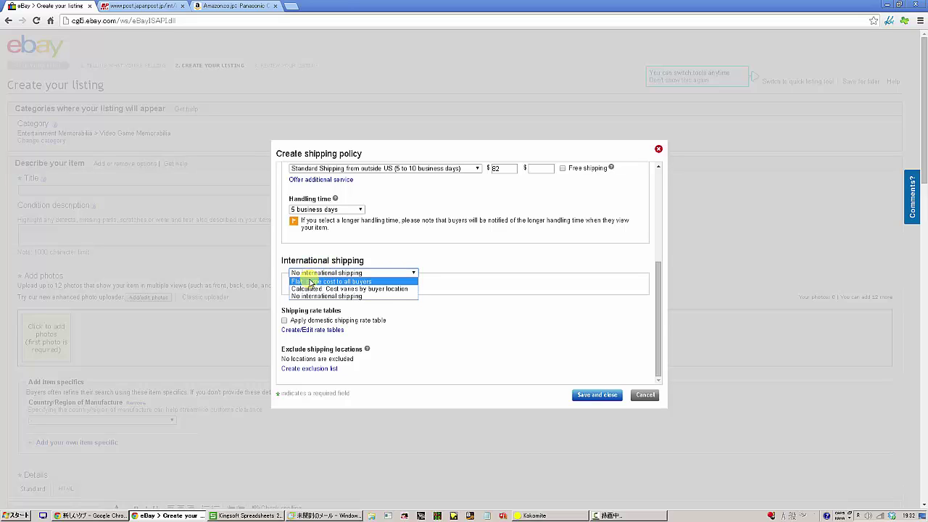
{"action": "left_click", "coordinate": [311, 282]}
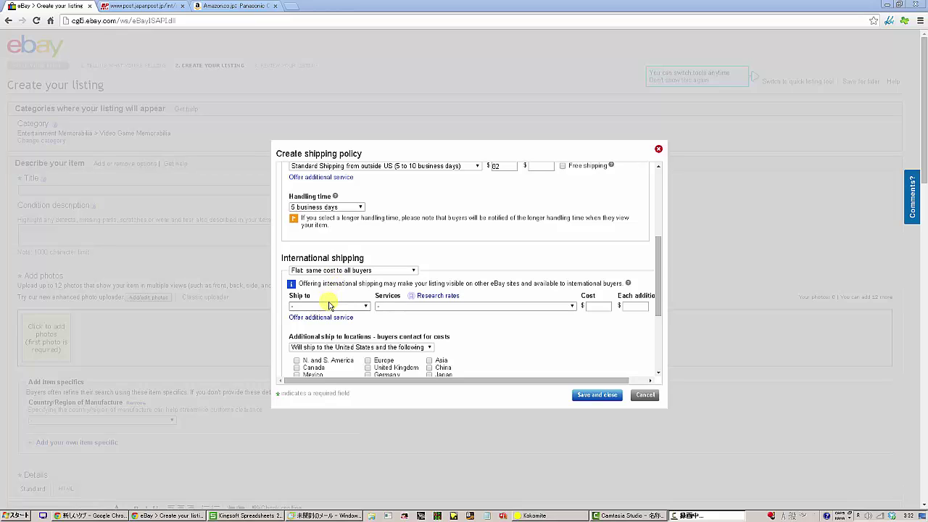
Configure the first international service with a custom ship-to location and Standard Int'l Shipping
{"action": "left_click", "coordinate": [328, 305]}
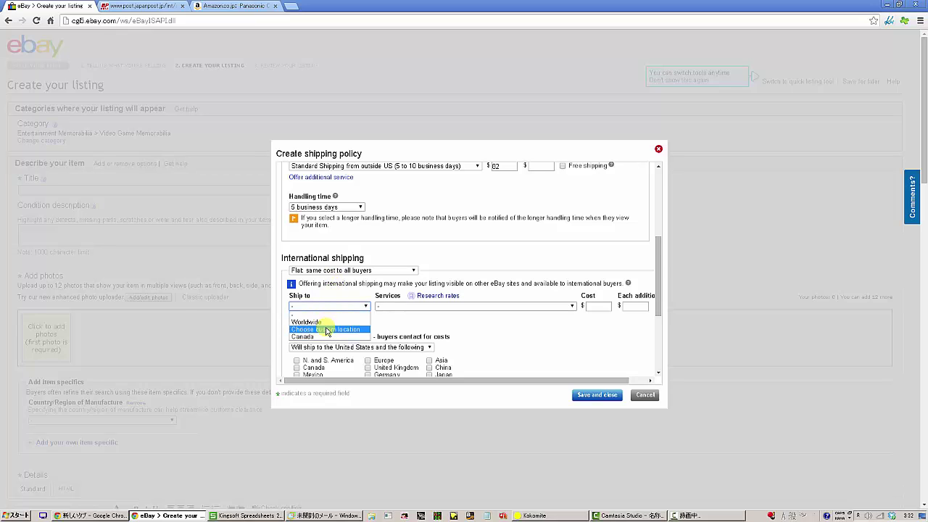
{"action": "left_click", "coordinate": [327, 330]}
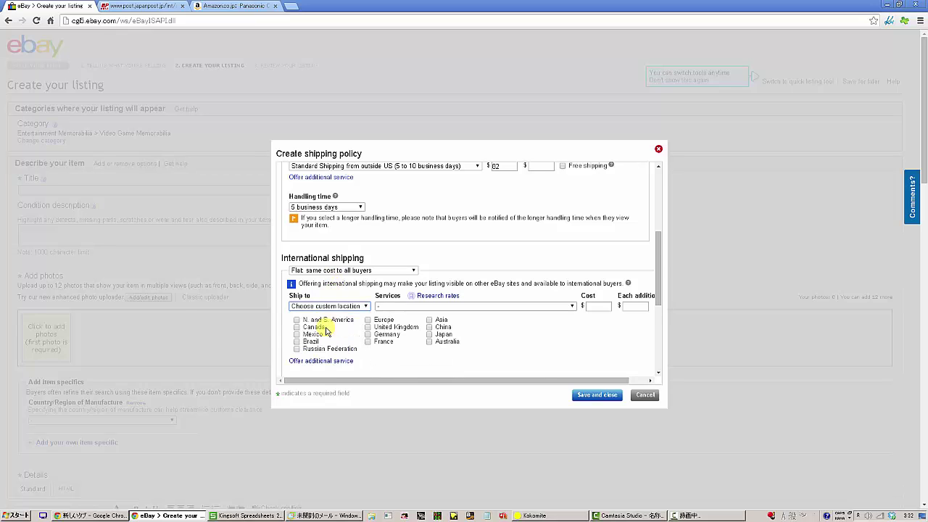
{"action": "left_click", "coordinate": [404, 308]}
{"action": "scroll", "coordinate": [428, 406], "scroll_direction": "down", "scroll_amount": 5}
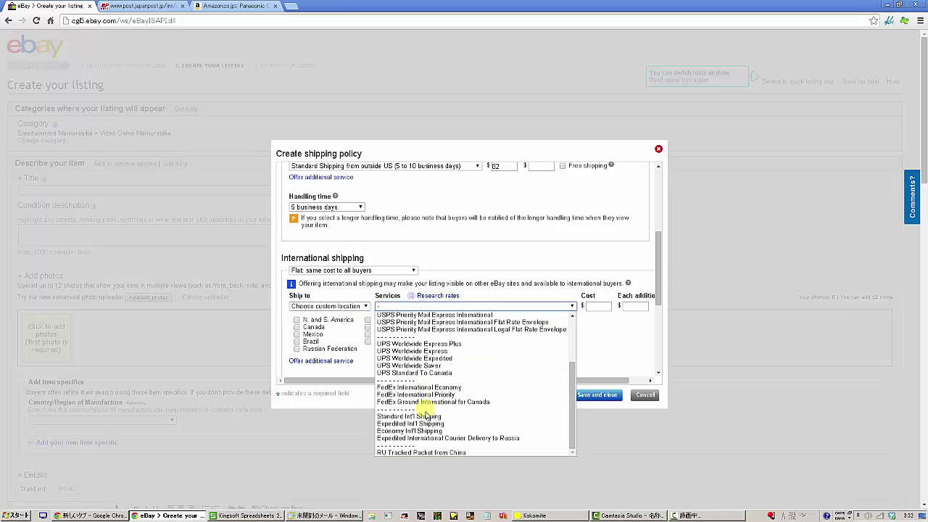
{"action": "left_click", "coordinate": [428, 417]}
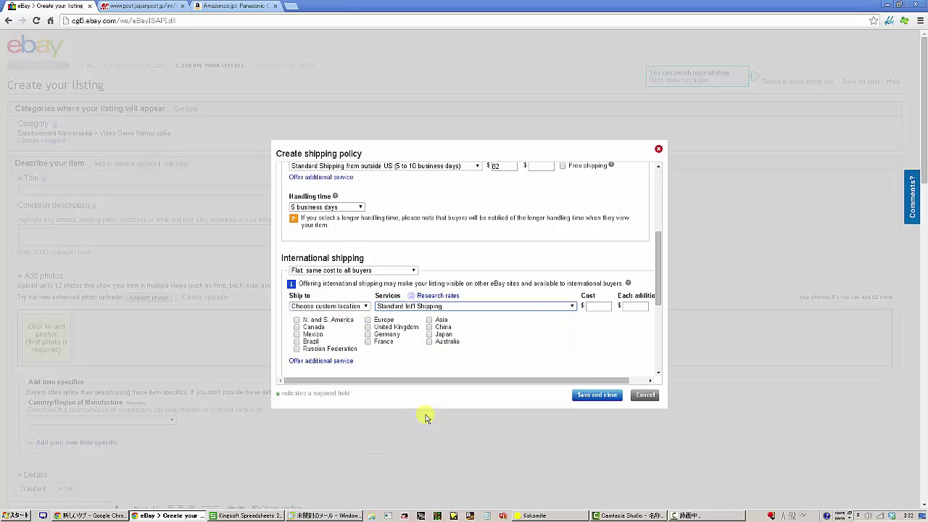
Include Europe, United Kingdom, Germany, France and Russian Federation as destinations of the first international service
{"action": "left_click", "coordinate": [367, 320]}
{"action": "left_click", "coordinate": [368, 327]}
{"action": "left_click", "coordinate": [368, 334]}
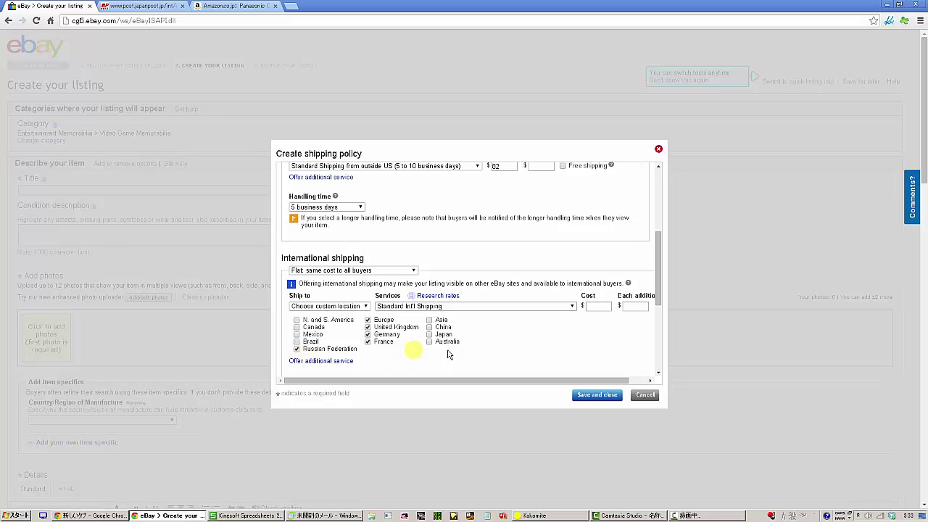
Look up the 5 kg EMS rate for Europe in the Japan Post charges PDF and set the international service's cost to $94
{"action": "left_click", "coordinate": [116, 9]}
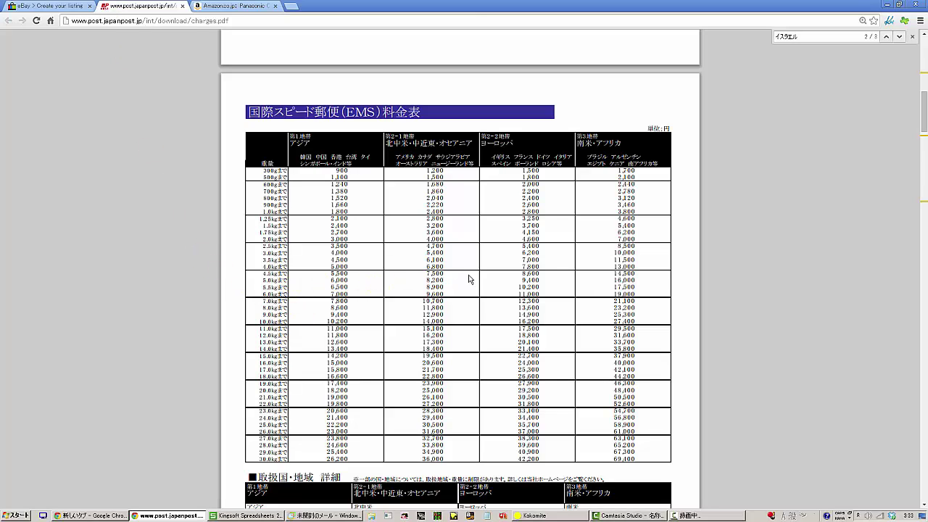
{"action": "left_click", "coordinate": [52, 5]}
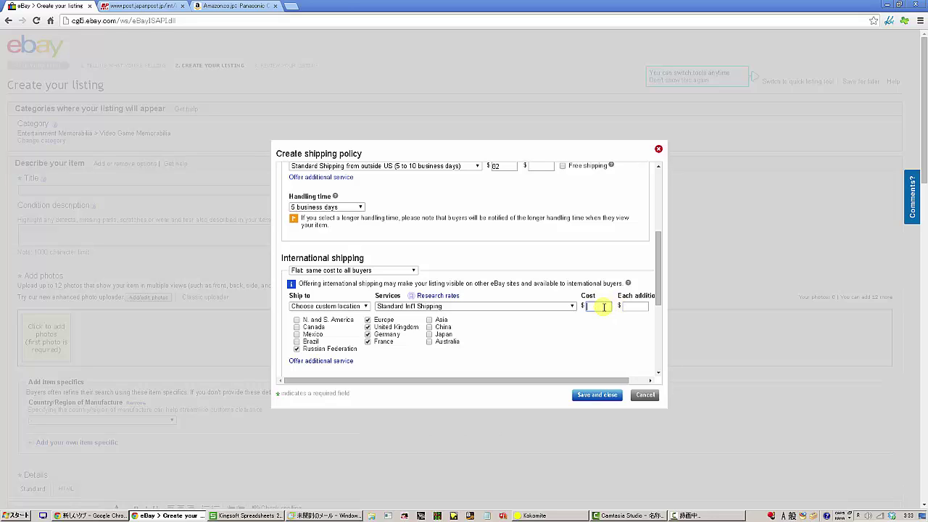
{"action": "type", "text": "94"}
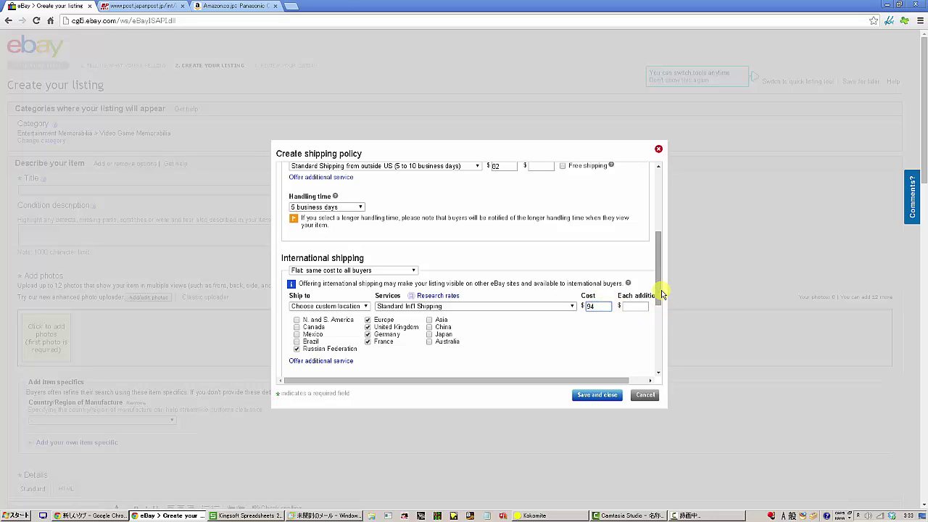
Add a second international service with a custom ship-to location and Standard Int'l Shipping
{"action": "left_click_drag", "start_coordinate": [662, 294], "coordinate": [663, 314]}
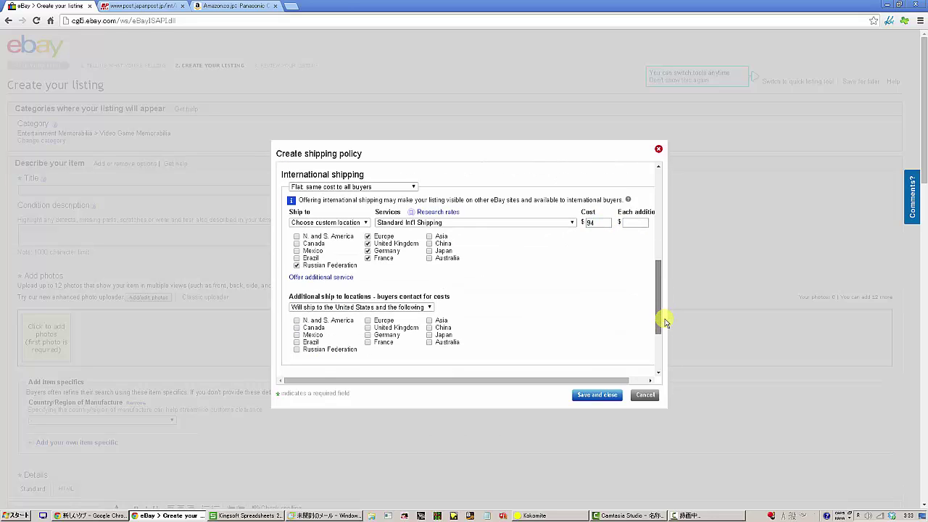
{"action": "left_click", "coordinate": [311, 278]}
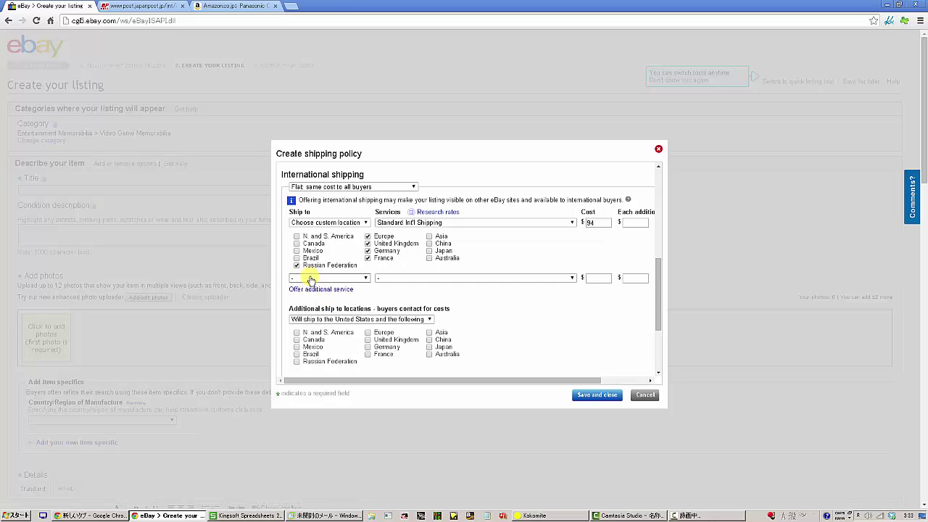
{"action": "left_click", "coordinate": [311, 279]}
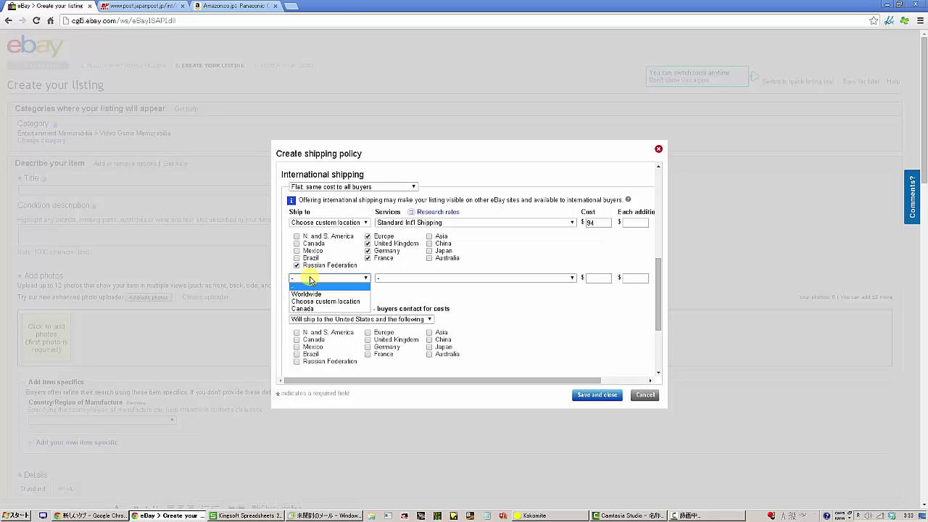
{"action": "left_click", "coordinate": [308, 302]}
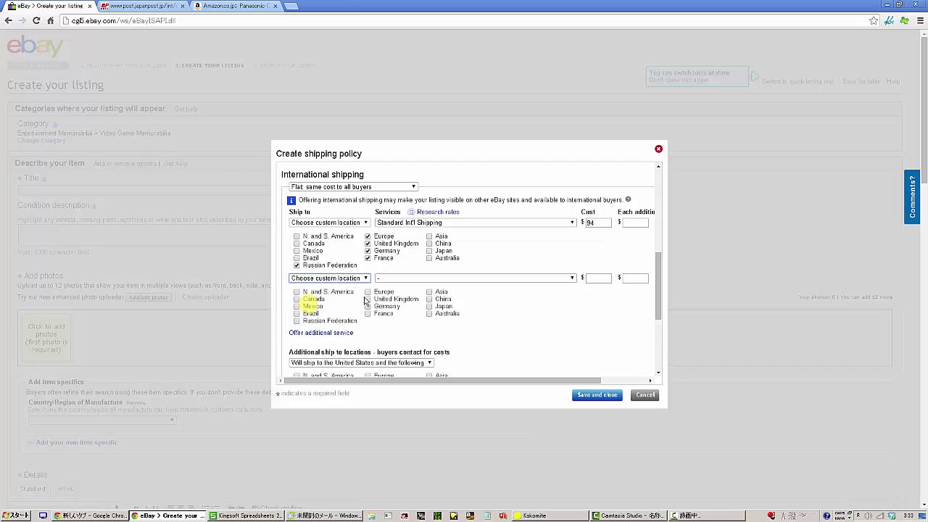
{"action": "left_click", "coordinate": [411, 278]}
{"action": "scroll", "coordinate": [425, 348], "scroll_direction": "down", "scroll_amount": 3}
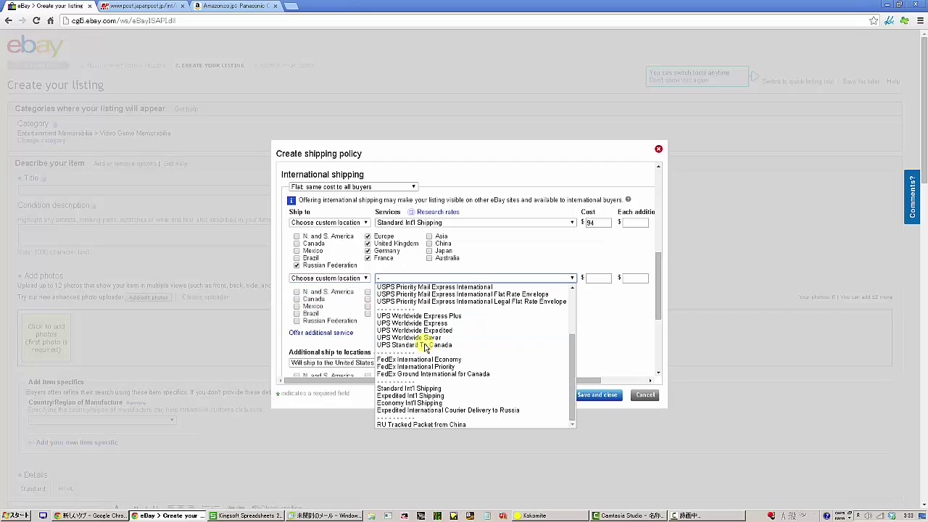
{"action": "left_click", "coordinate": [425, 389]}
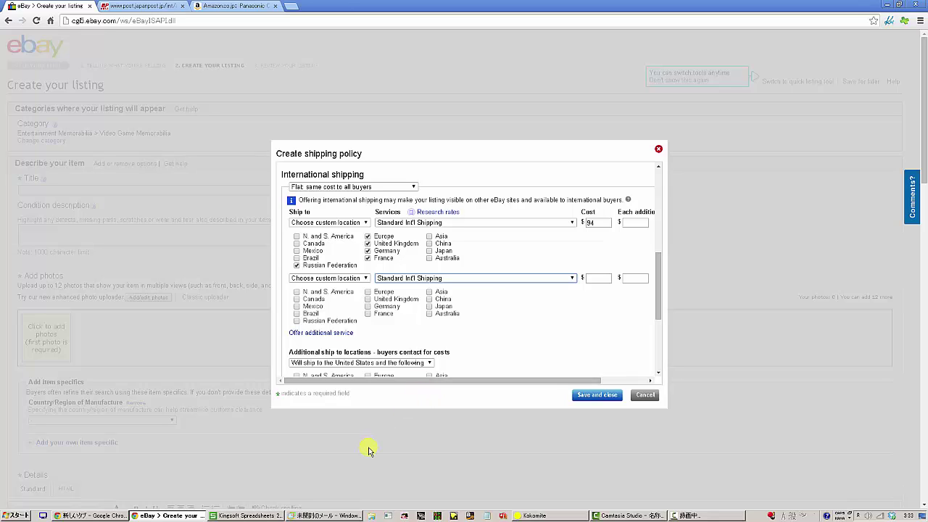
Include Canada, Mexico and Australia as destinations of the second international service and set its cost to $82
{"action": "left_click", "coordinate": [297, 301]}
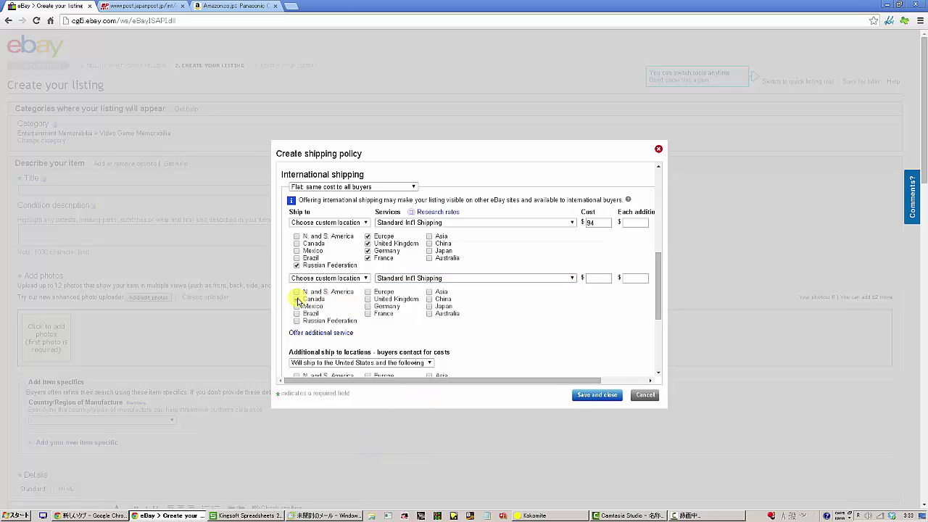
{"action": "left_click", "coordinate": [297, 306]}
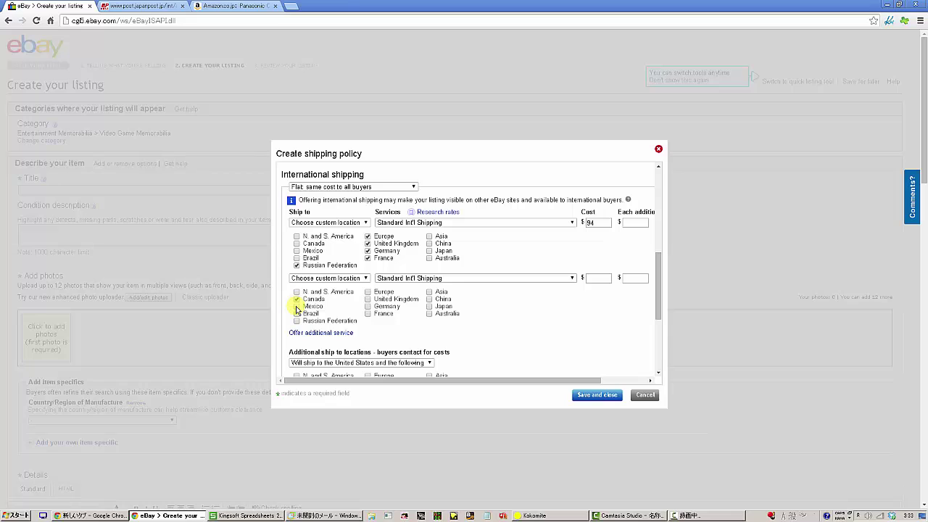
{"action": "left_click", "coordinate": [429, 314]}
{"action": "mouse_move", "coordinate": [659, 314]}
{"action": "left_mouse_down"}
{"action": "mouse_move", "coordinate": [659, 263]}
{"action": "mouse_move", "coordinate": [672, 328]}
{"action": "left_mouse_up"}
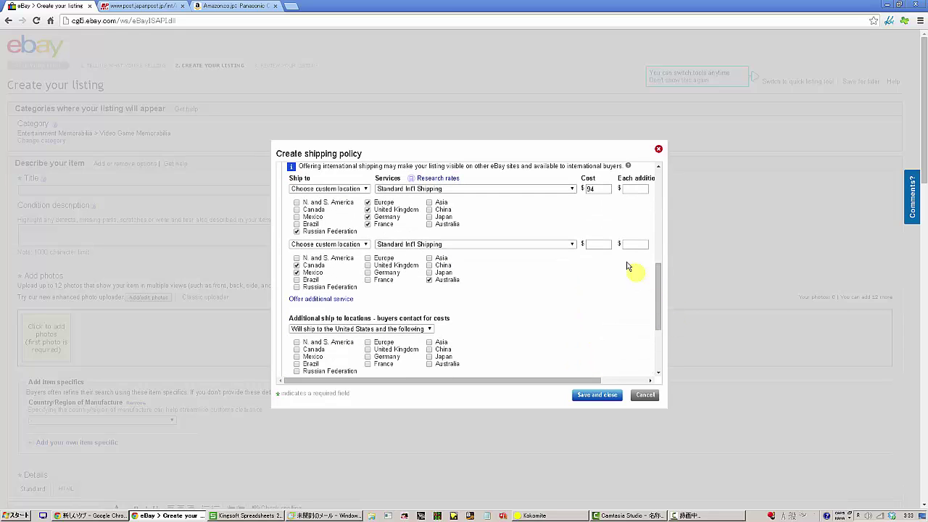
{"action": "left_click", "coordinate": [602, 245]}
{"action": "type", "text": "02"}
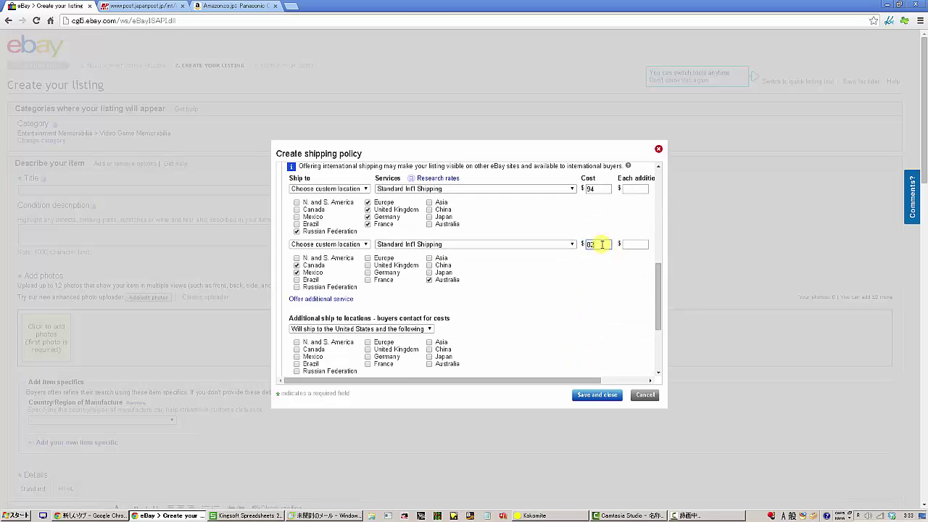
Add a third international service with a custom ship-to location and Standard Int'l Shipping
{"action": "left_click", "coordinate": [334, 299]}
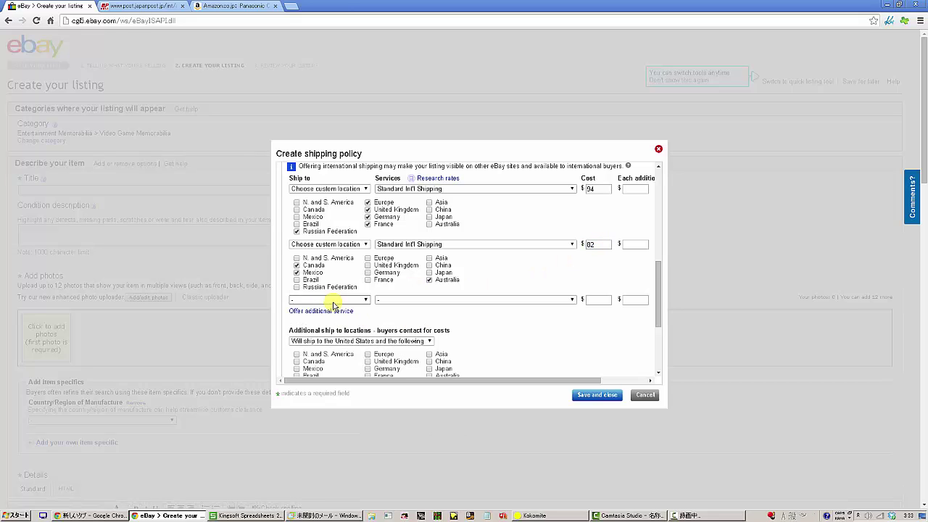
{"action": "left_click", "coordinate": [334, 303]}
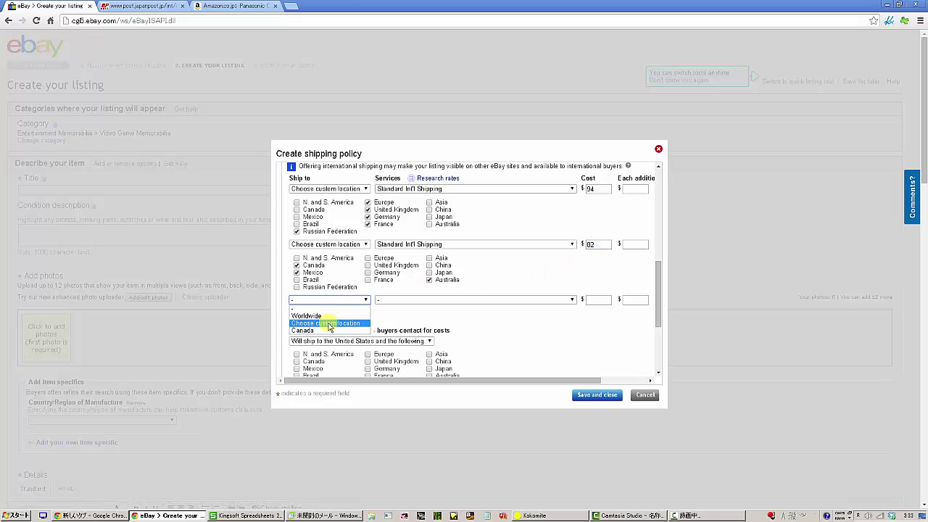
{"action": "left_click", "coordinate": [328, 323]}
{"action": "left_click", "coordinate": [435, 299]}
{"action": "scroll", "coordinate": [450, 392], "scroll_direction": "down", "scroll_amount": 2}
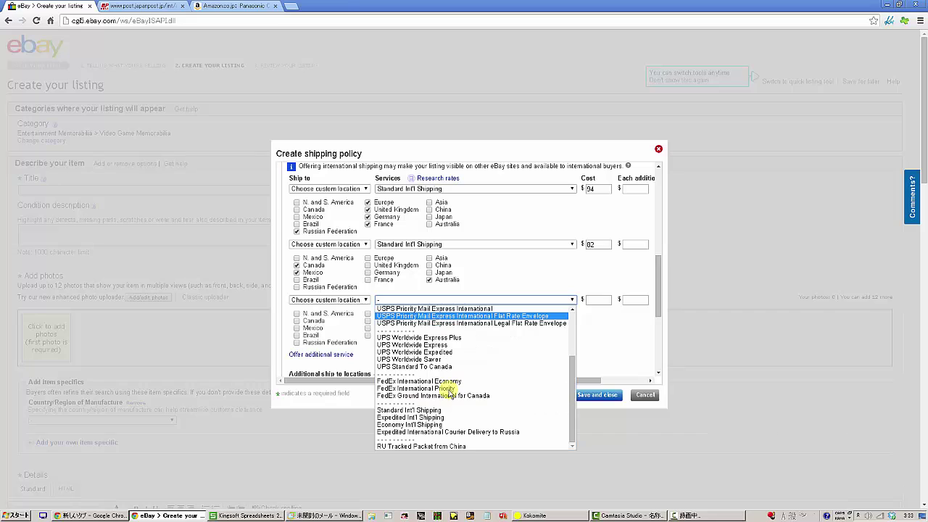
{"action": "left_click", "coordinate": [451, 410]}
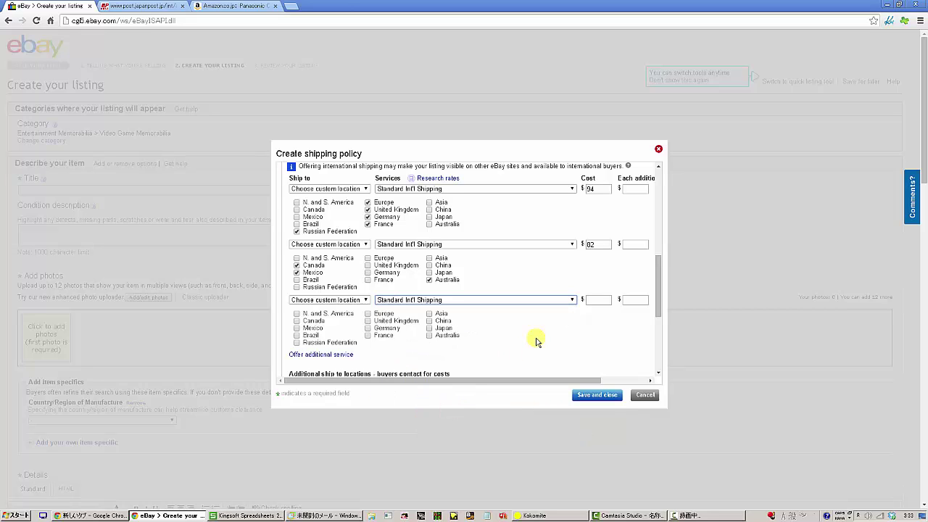
Include Asia, China and Japan as destinations of the third international service
{"action": "left_click_drag", "start_coordinate": [661, 302], "coordinate": [660, 317]}
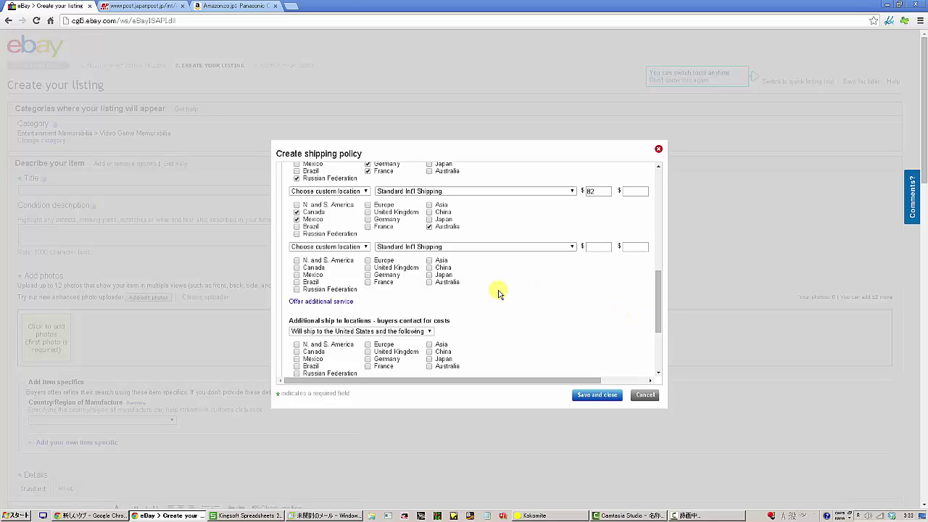
{"action": "left_click", "coordinate": [430, 261]}
{"action": "left_click", "coordinate": [429, 268]}
{"action": "left_click", "coordinate": [430, 275]}
Look up the 5 kg EMS rate for Asia in the Japan Post charges PDF and set the third service's cost to $60
{"action": "left_click", "coordinate": [149, 6]}
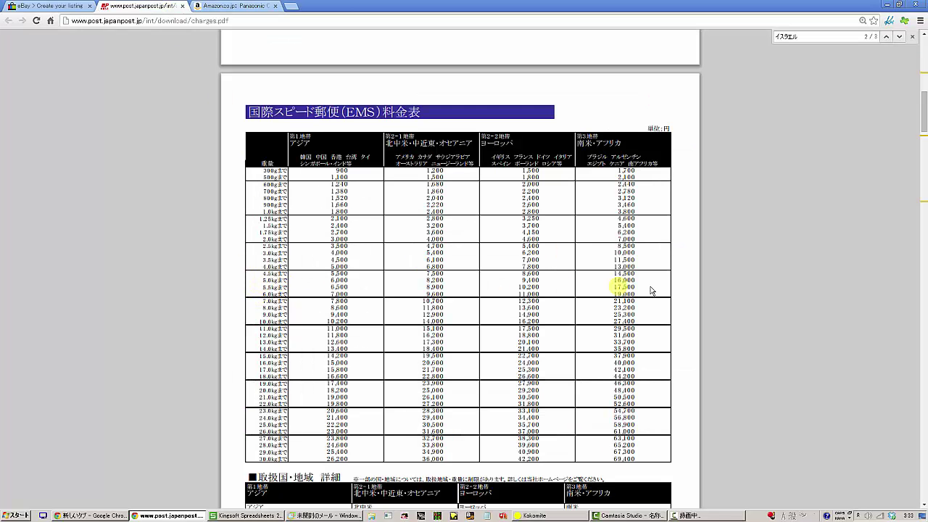
{"action": "left_click", "coordinate": [47, 6]}
{"action": "left_click", "coordinate": [601, 246]}
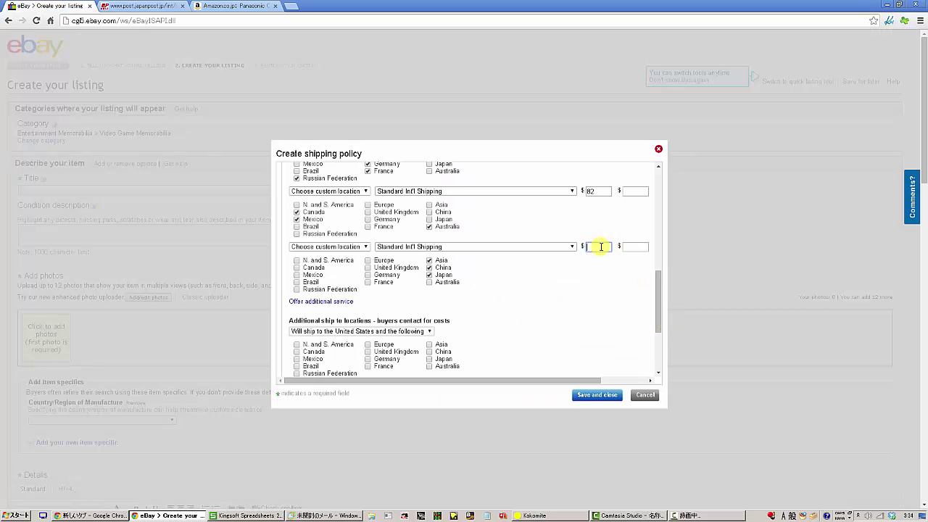
{"action": "type", "text": "60"}
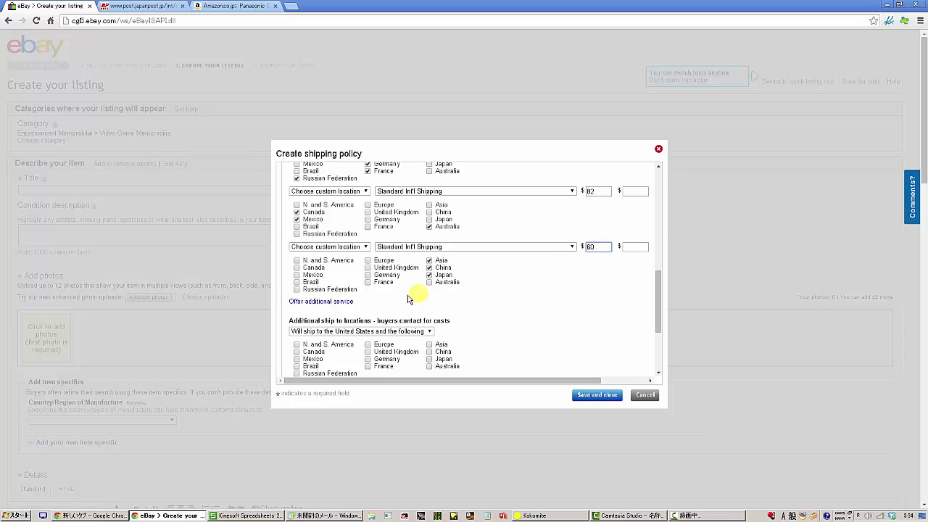
Add a fourth international service using Standard Int'l Shipping with the custom destinations Brazil and N. and S. America
{"action": "left_click", "coordinate": [324, 301]}
{"action": "left_click", "coordinate": [327, 302]}
{"action": "left_click", "coordinate": [330, 326]}
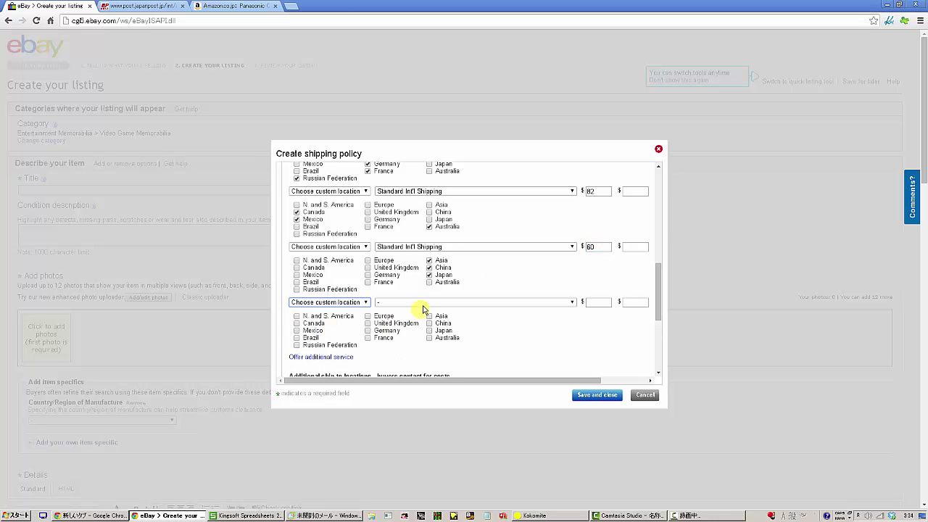
{"action": "left_click", "coordinate": [420, 303]}
{"action": "scroll", "coordinate": [435, 385], "scroll_direction": "down", "scroll_amount": 3}
{"action": "left_click", "coordinate": [443, 413]}
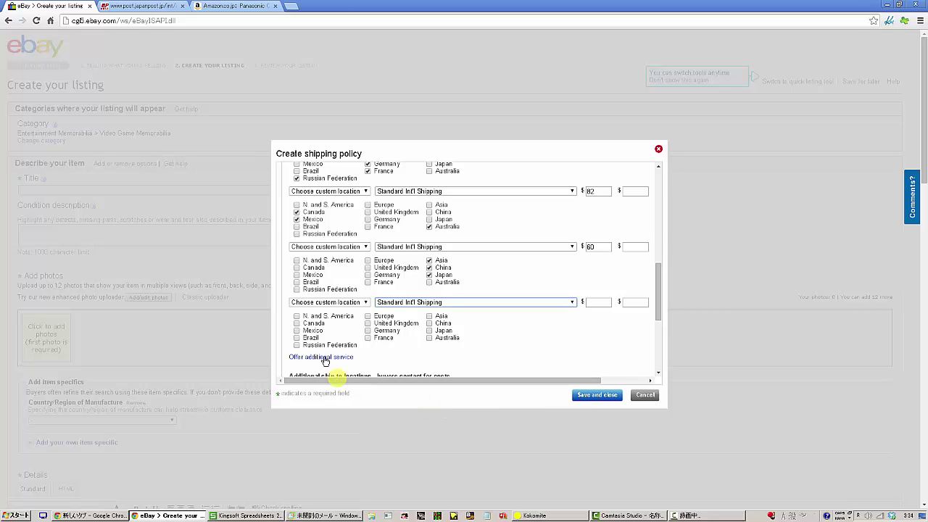
{"action": "left_click", "coordinate": [297, 338]}
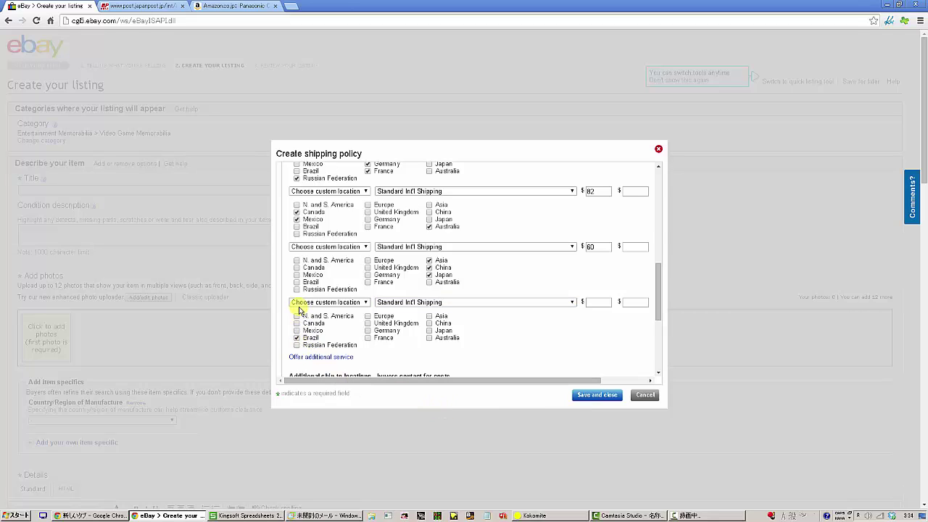
{"action": "left_click", "coordinate": [297, 317]}
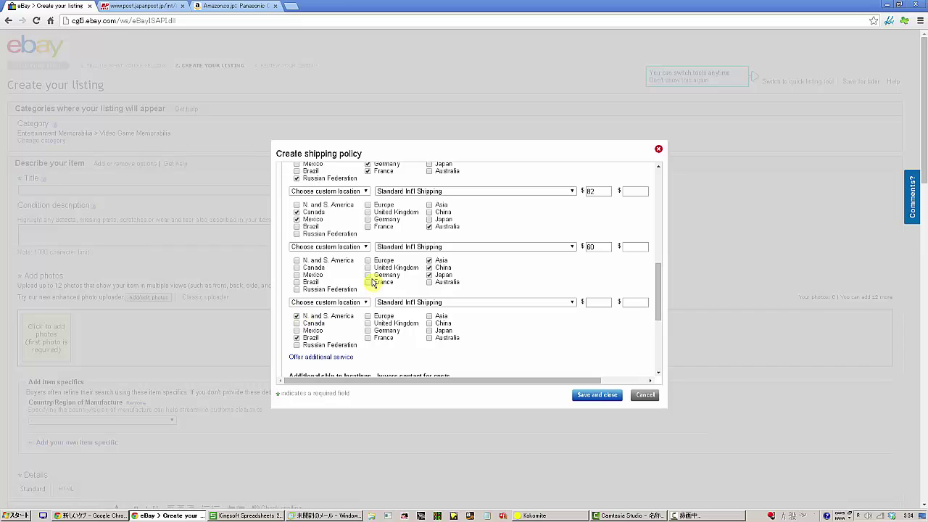
Look up the 5 kg EMS rate for South America and Africa in the charges PDF and set the fourth service's cost to $160
{"action": "left_click", "coordinate": [147, 6]}
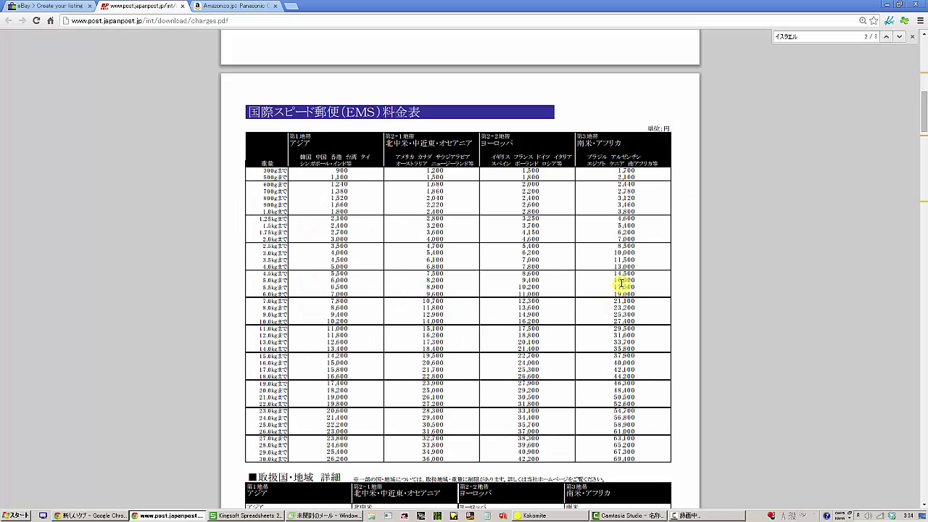
{"action": "left_click", "coordinate": [37, 6]}
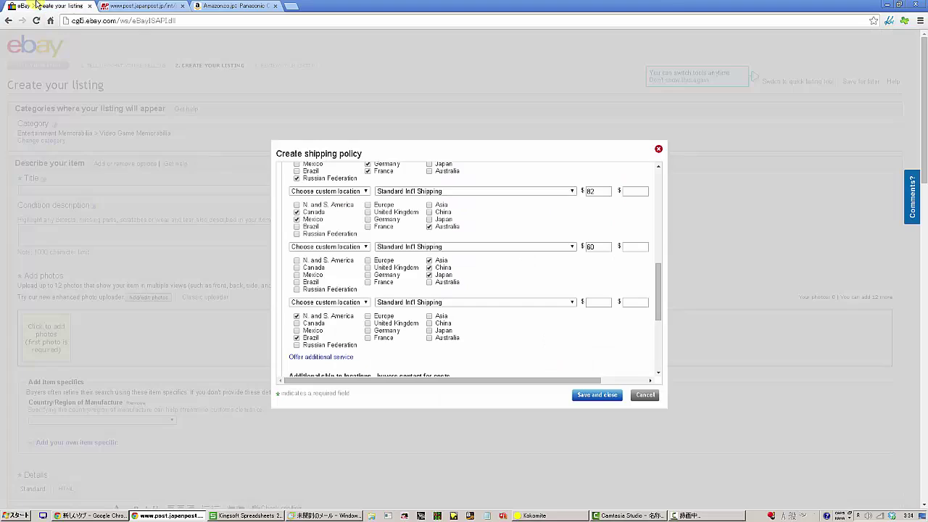
{"action": "left_click", "coordinate": [601, 301]}
{"action": "type", "text": "160"}
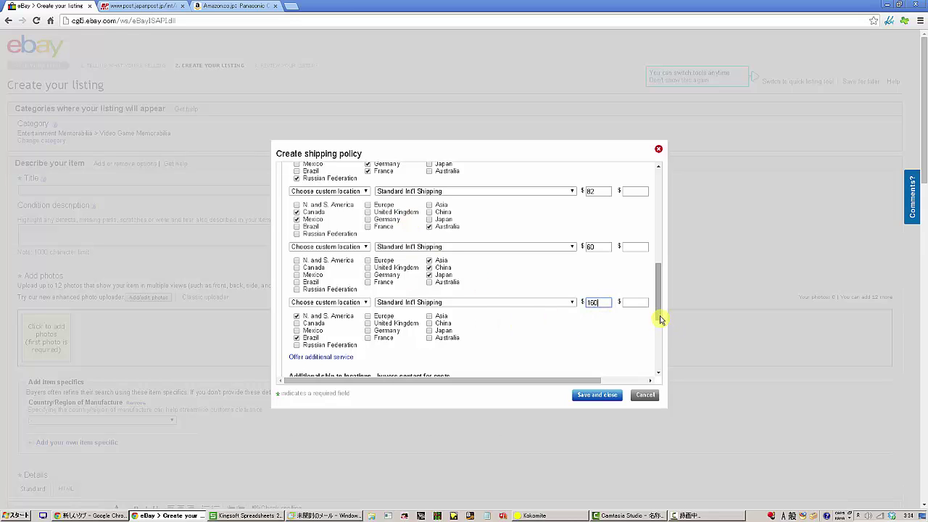
{"action": "mouse_move", "coordinate": [660, 319]}
{"action": "left_mouse_down"}
{"action": "mouse_move", "coordinate": [658, 292]}
{"action": "mouse_move", "coordinate": [658, 311]}
{"action": "left_mouse_up"}
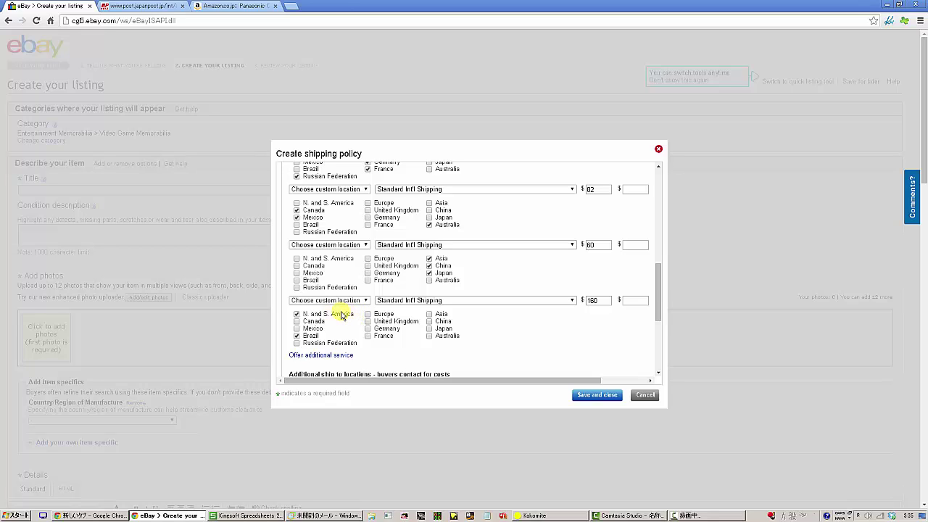
{"action": "left_click", "coordinate": [296, 218]}
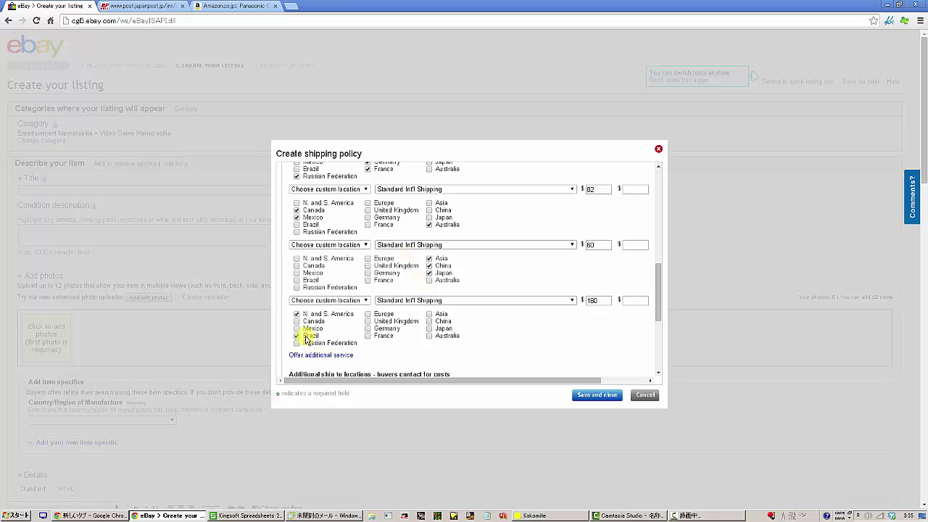